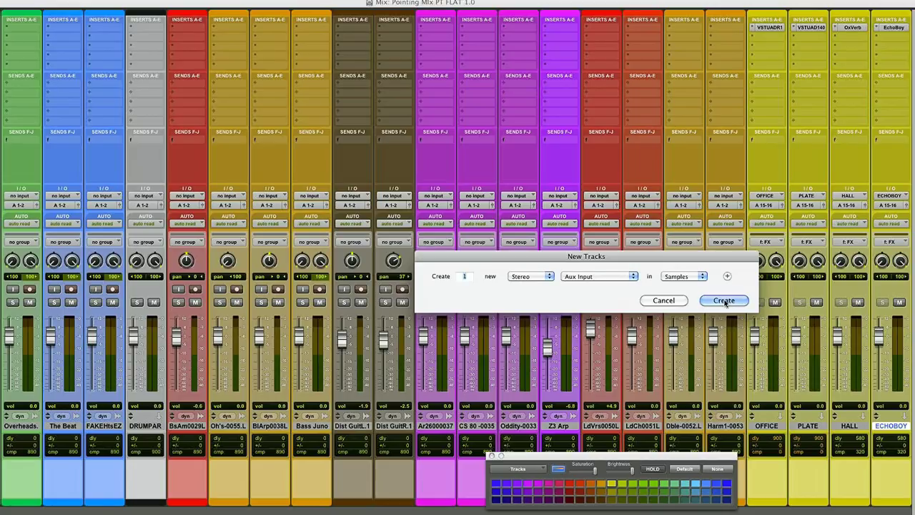
Create a new stereo Aux Input and an Audio Track, and colour both red
key(super+shift+plus)
key(Escape)
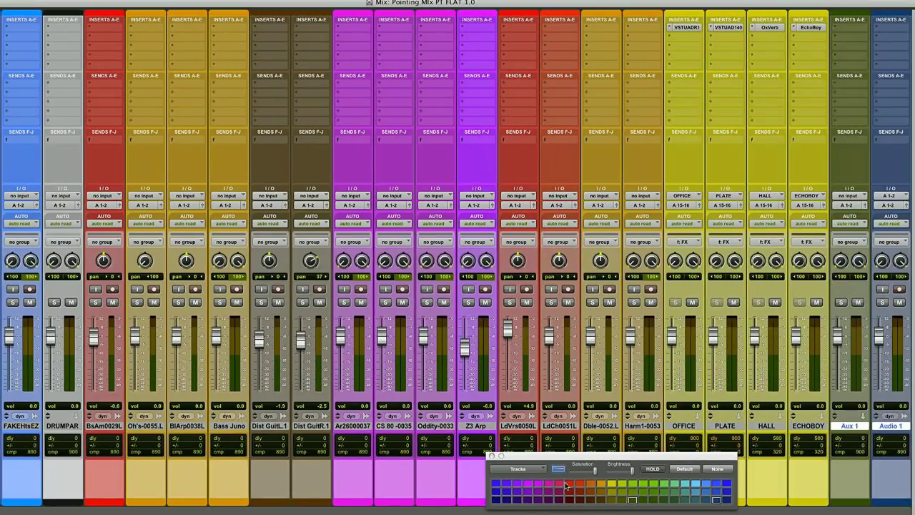
click(569, 487)
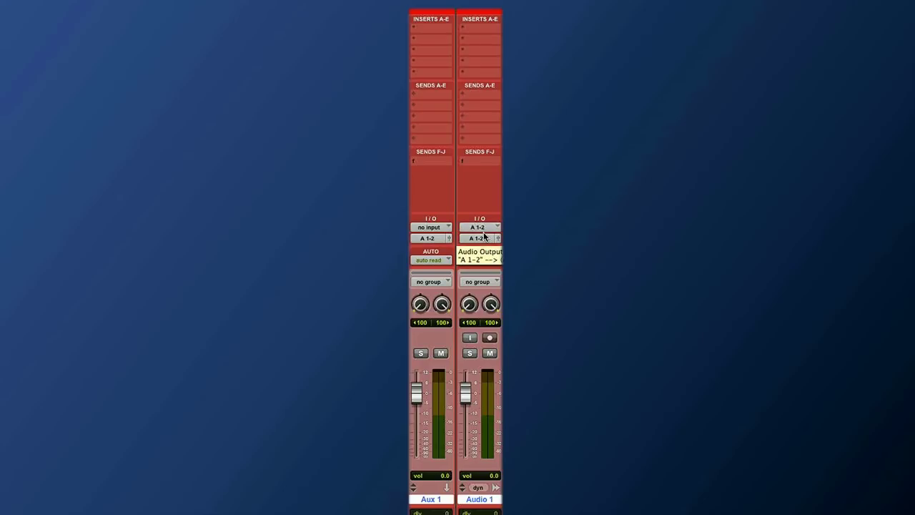
Route Aux 1 from interface input A 1-2 out to the PRINT bus
click(429, 227)
mouse_move(449, 255)
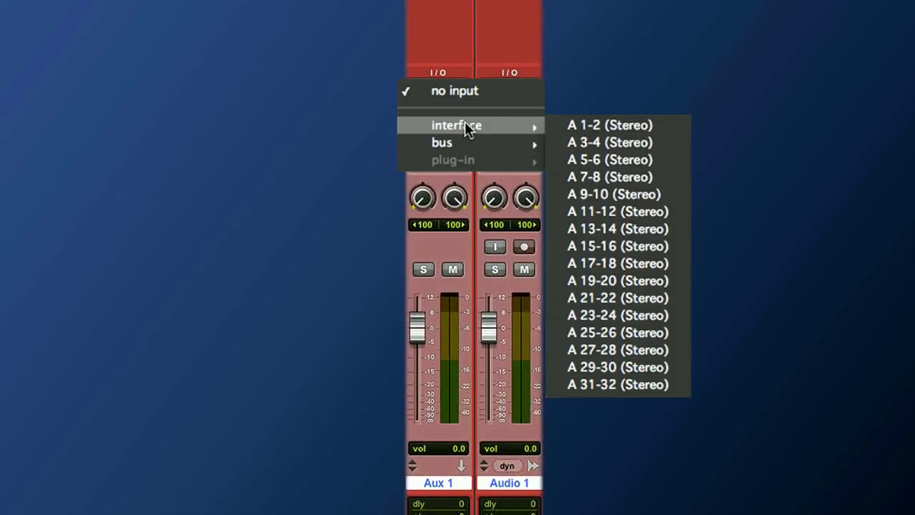
click(576, 127)
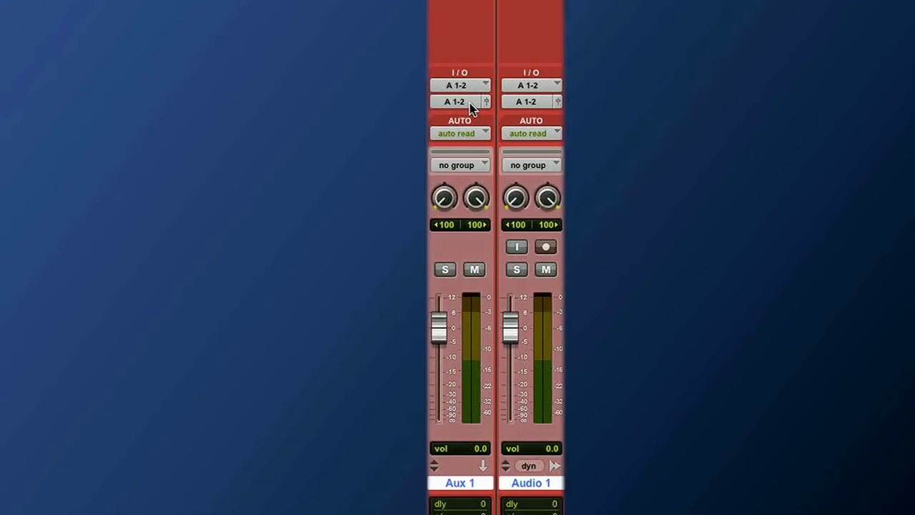
click(451, 107)
mouse_move(444, 175)
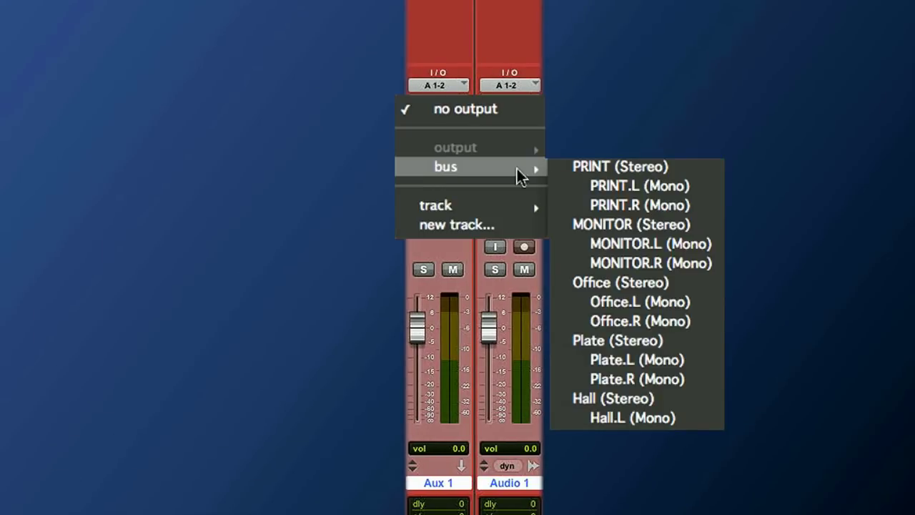
click(571, 168)
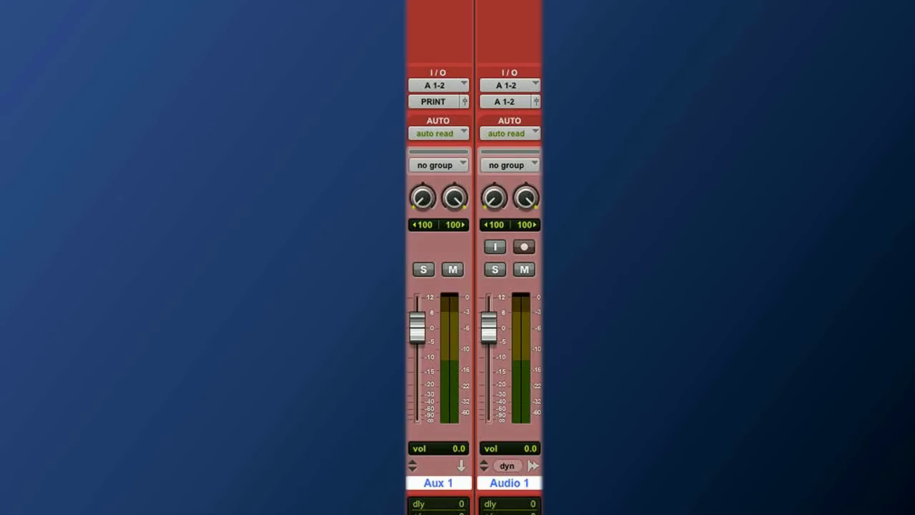
Route Audio 1 from the PRINT bus input out to the MONITOR bus
click(504, 102)
mouse_move(513, 114)
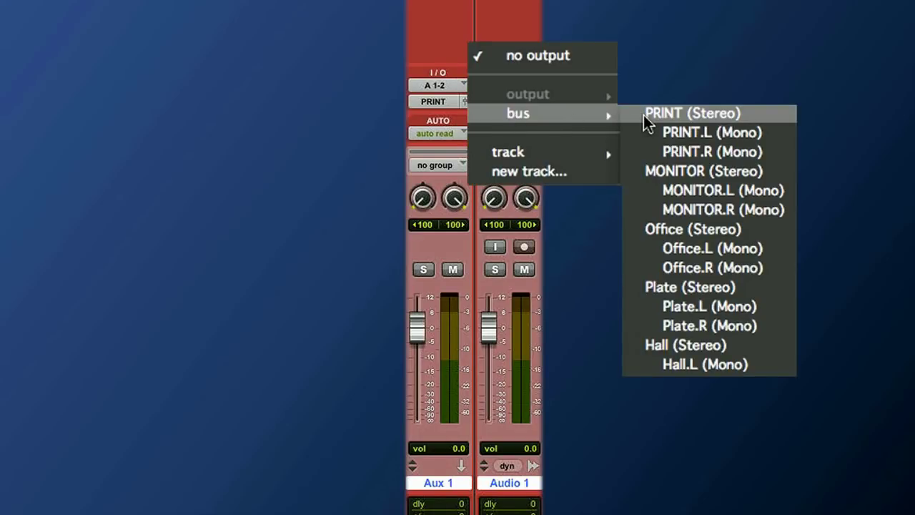
click(643, 115)
click(501, 104)
mouse_move(508, 131)
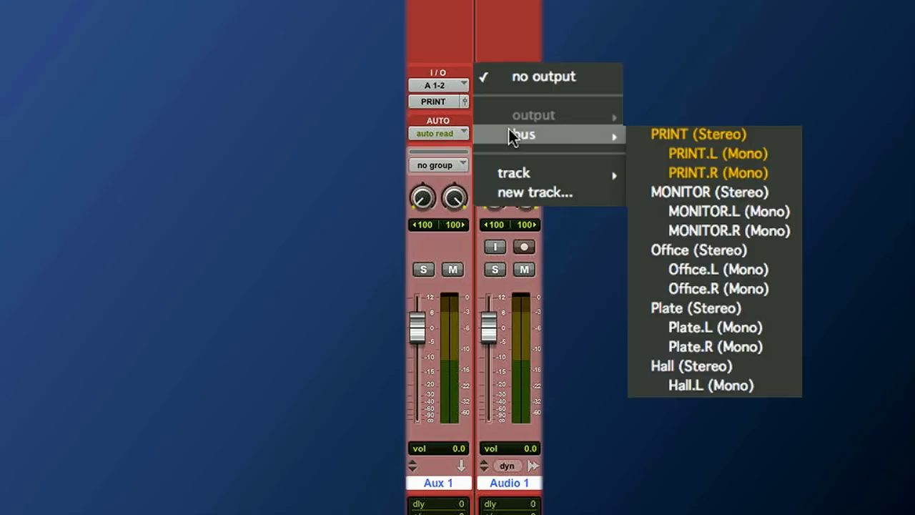
click(684, 190)
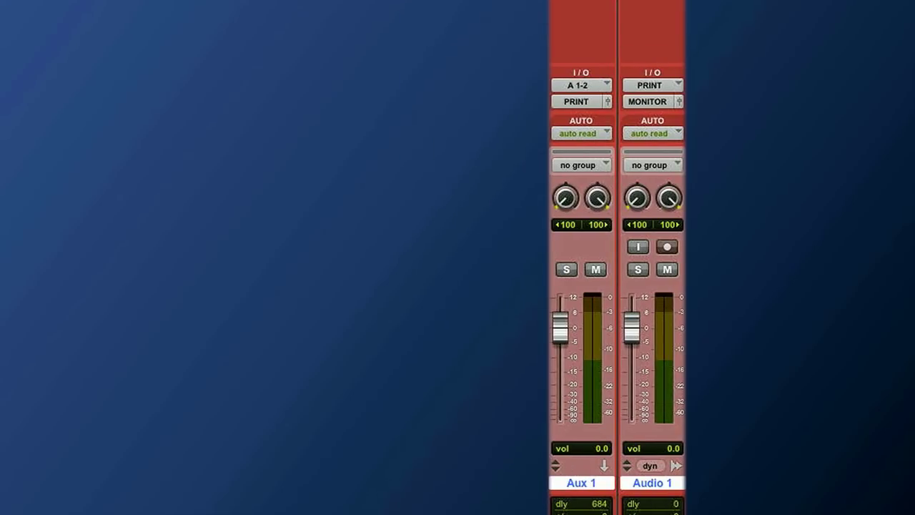
Name Aux 1 'ANALOG RETURN' and Audio 1 'POINTING FINGERS FABMIX 1.0'
double_click(584, 484)
text(AN)
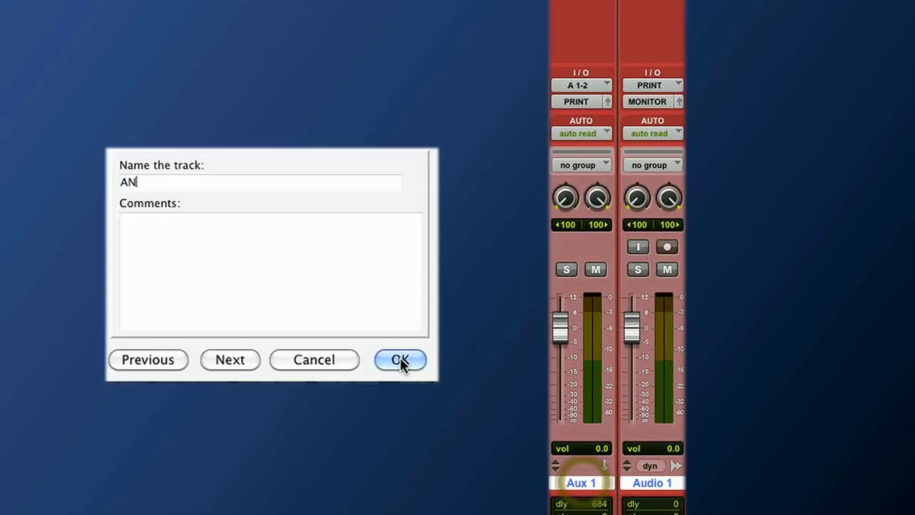
text(ALOG RE)
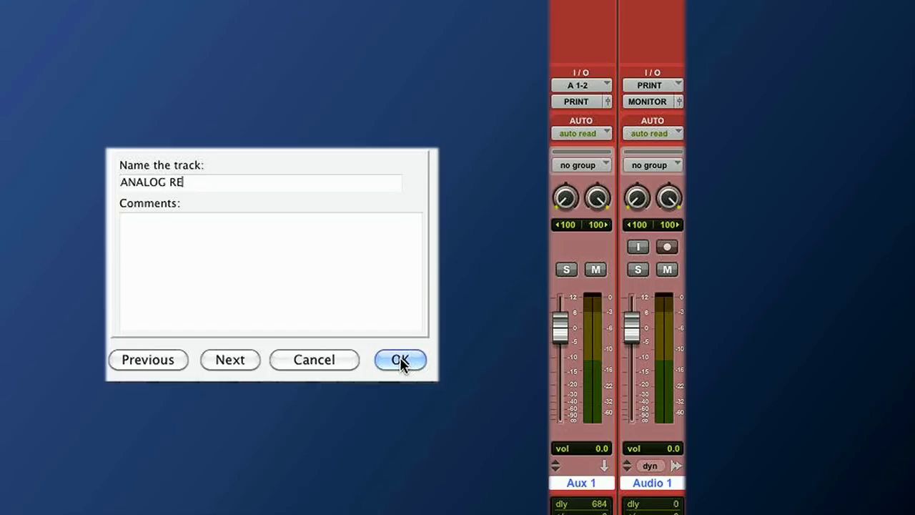
text(TURN)
key(super+Right)
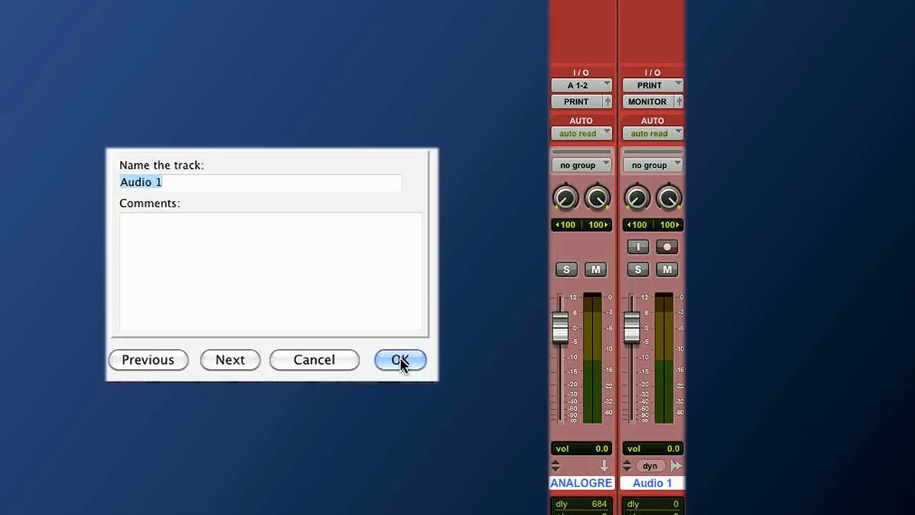
text(PO)
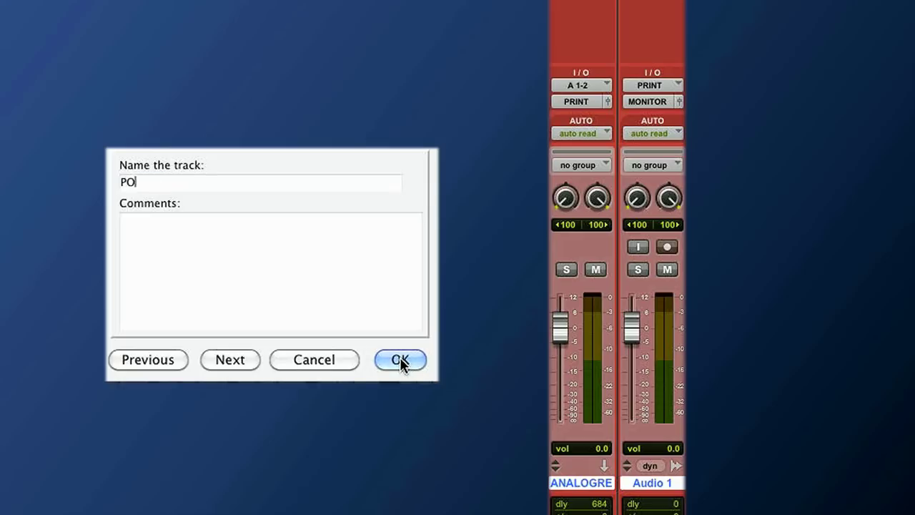
text(INTING FINGER)
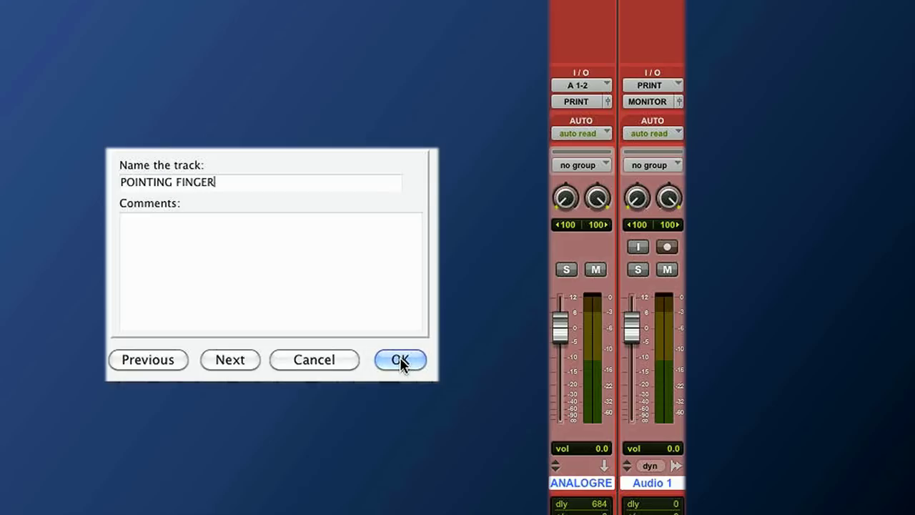
text(S FABMIX)
key(BackSpace)
text(1.0)
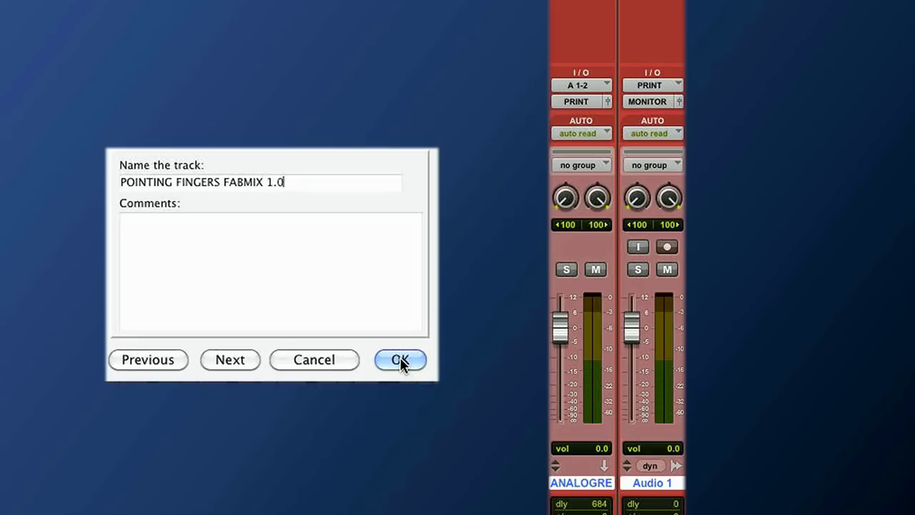
click(401, 360)
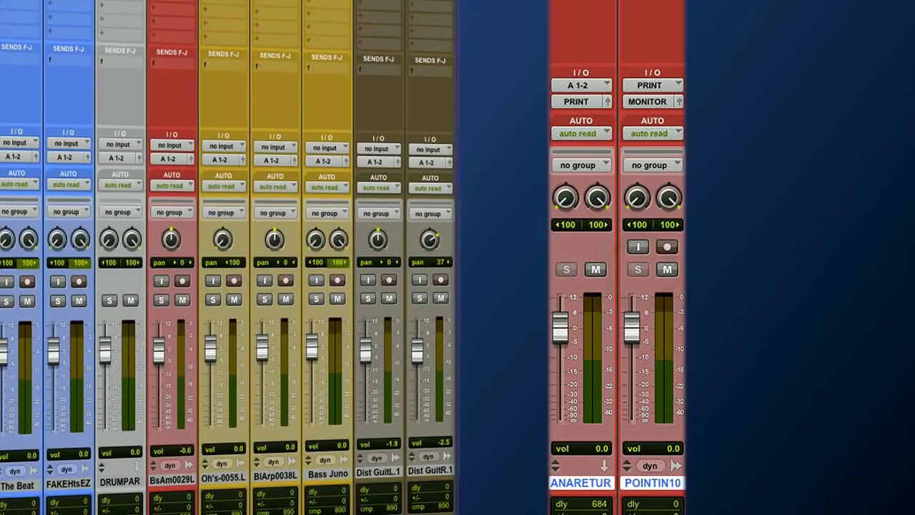
click(420, 299)
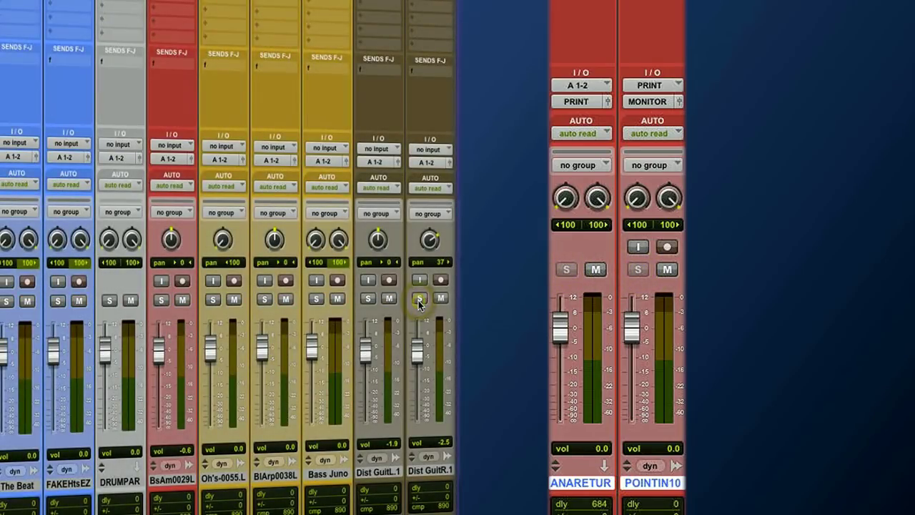
click(420, 300)
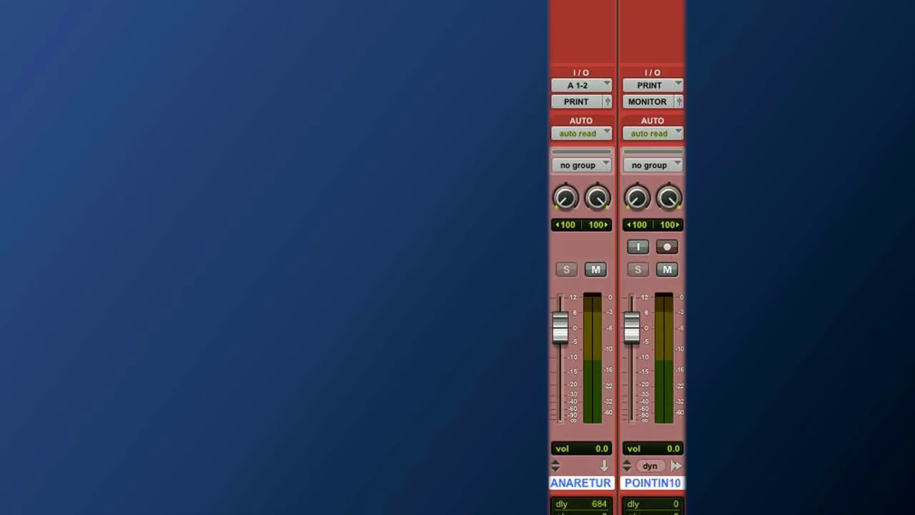
Turn on the TrackInput Monitor button on the POINTIN10 print track so it stays lit
click(638, 247)
click(637, 248)
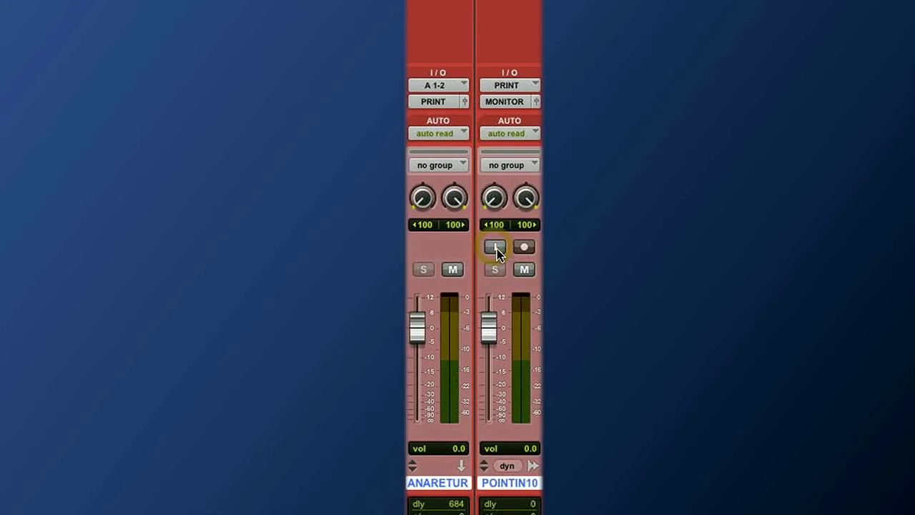
click(495, 247)
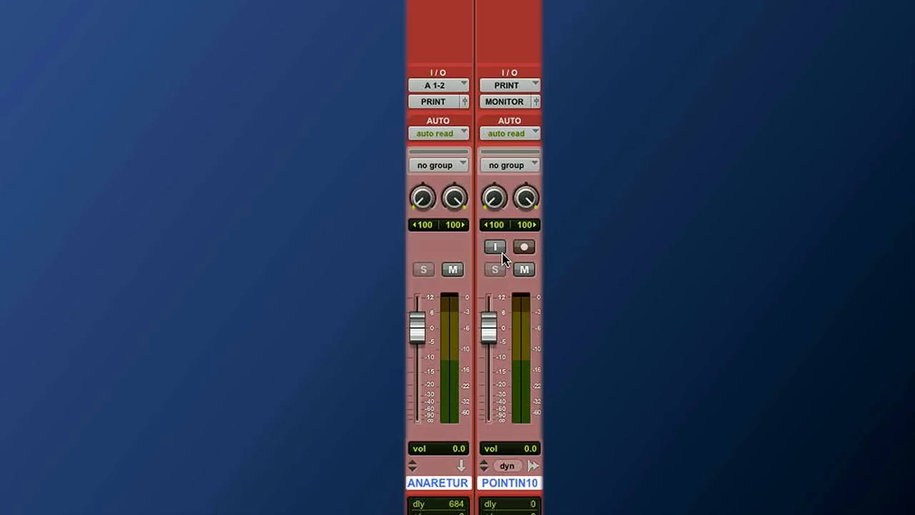
click(499, 249)
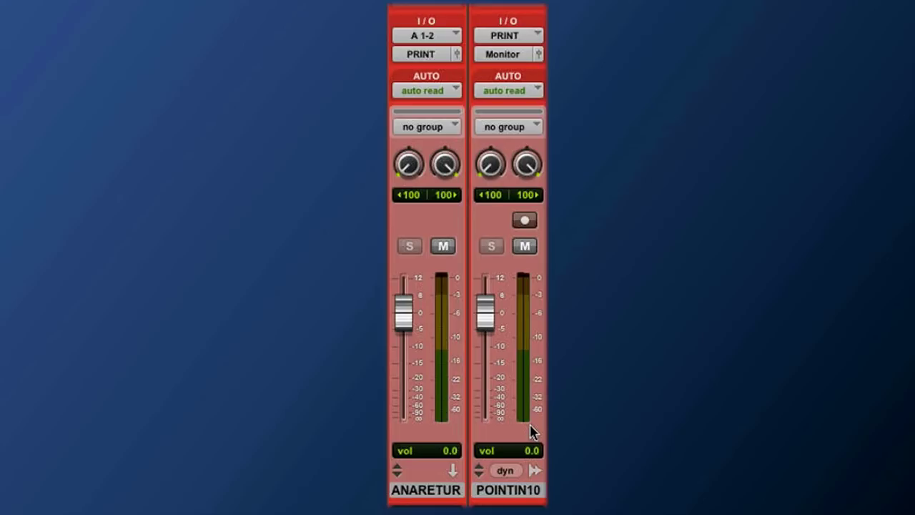
Record-arm POINTIN10 and set the session to Input Only Monitoring from the Track menu
click(525, 222)
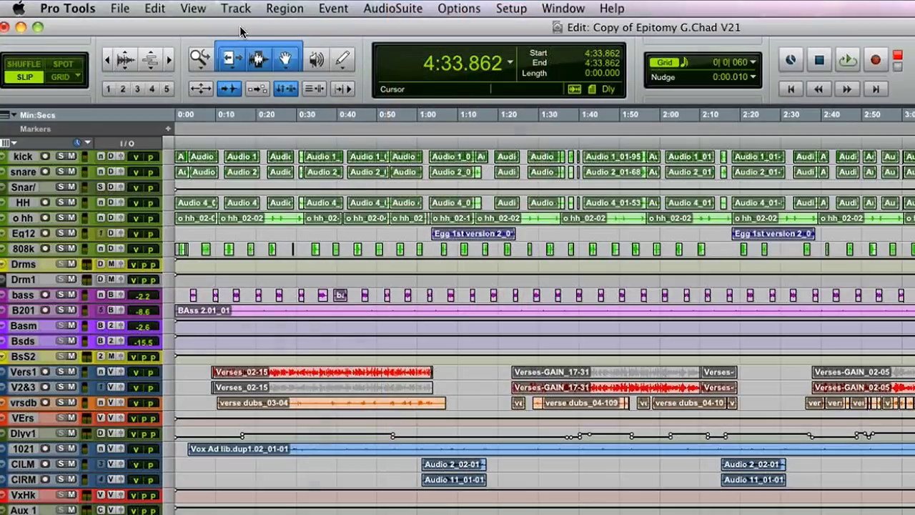
click(236, 8)
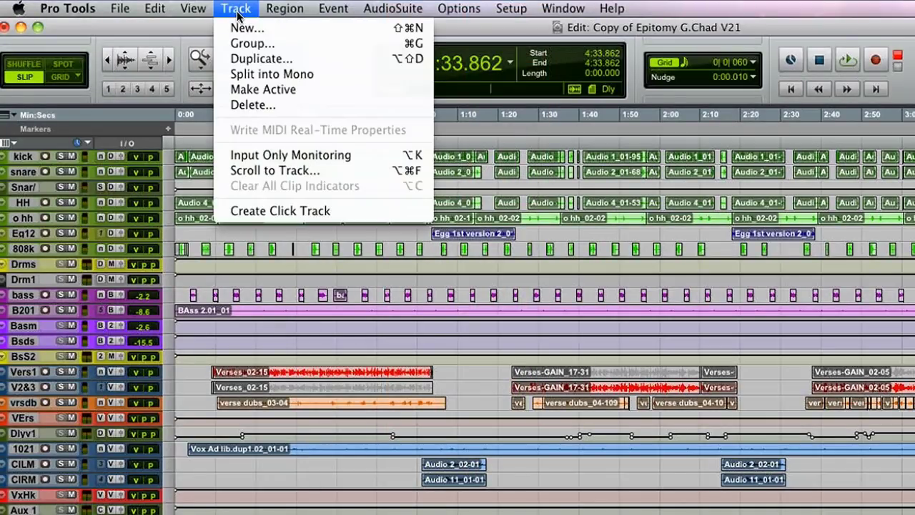
click(281, 158)
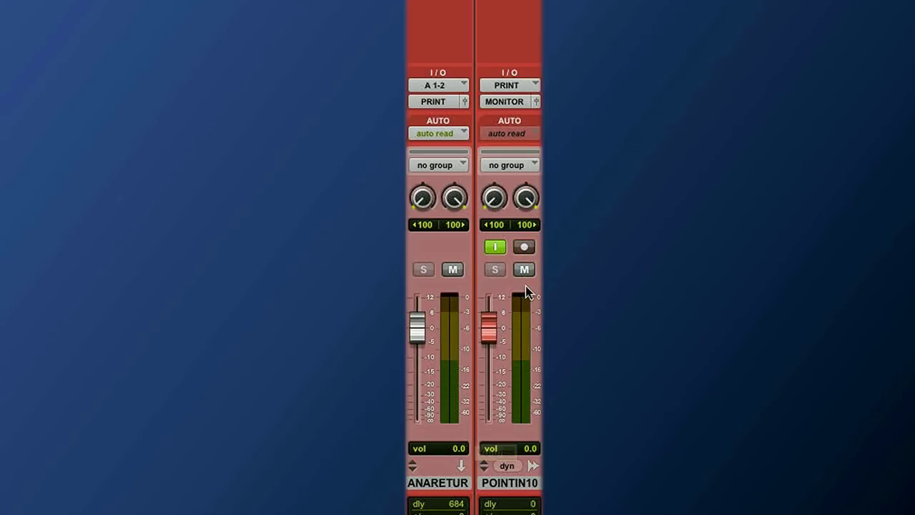
Switch off POINTIN10's TrackInput monitor button, leaving the track record-armed
click(495, 249)
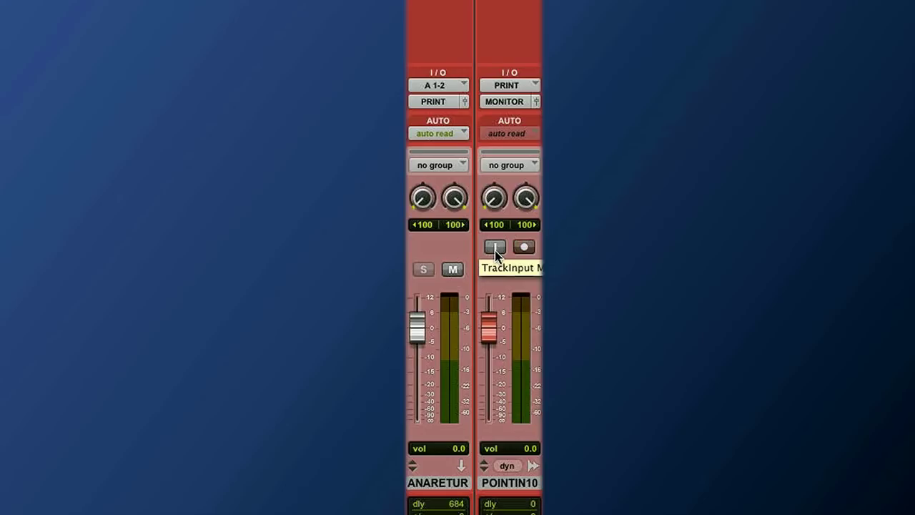
click(495, 248)
click(496, 248)
click(495, 249)
click(496, 249)
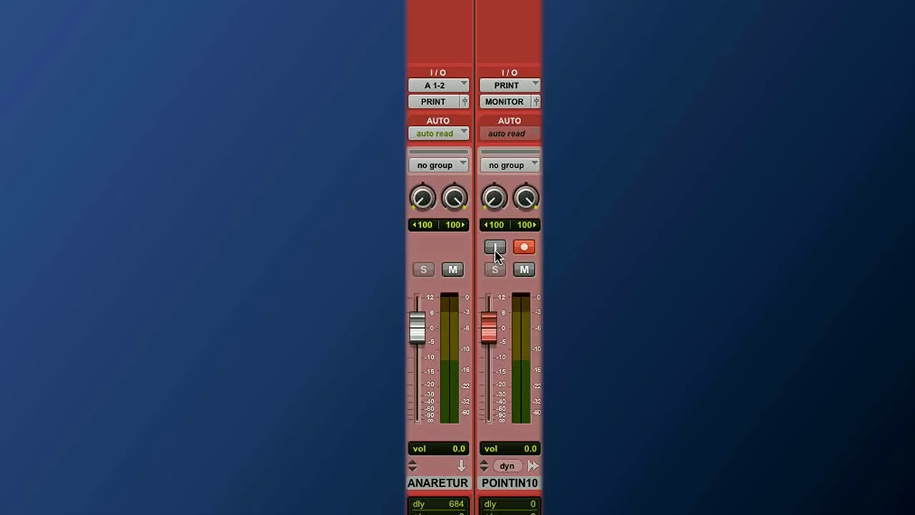